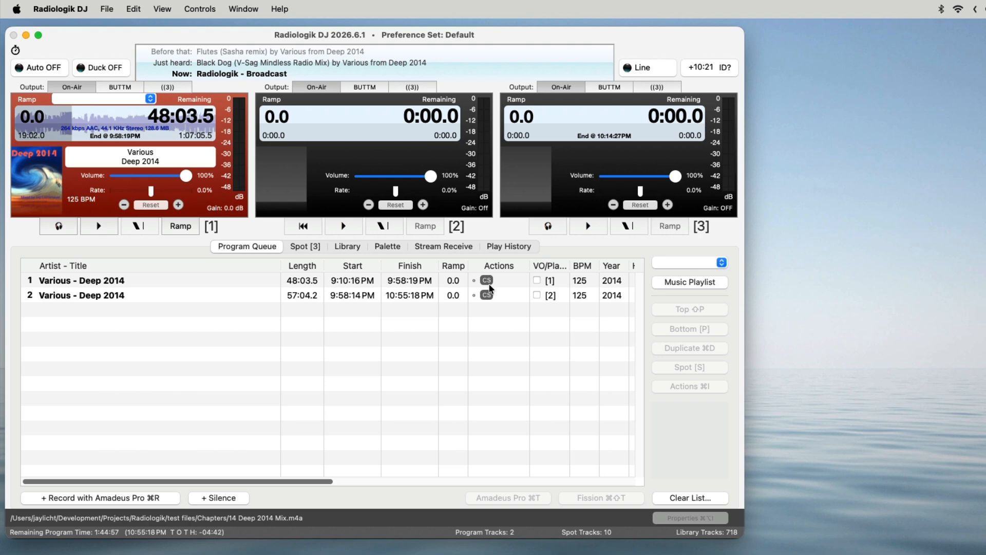
Step: Jump player 1 to the Flutes (Sasha remix) chapter at 22:10, and from there to the Cold Out There chapter at 36:17
click(147, 100)
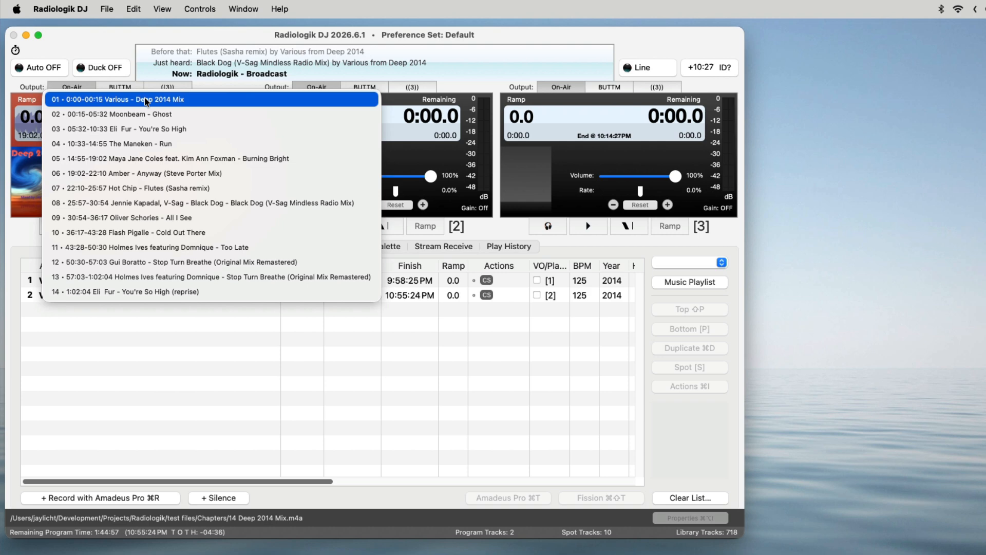
click(161, 193)
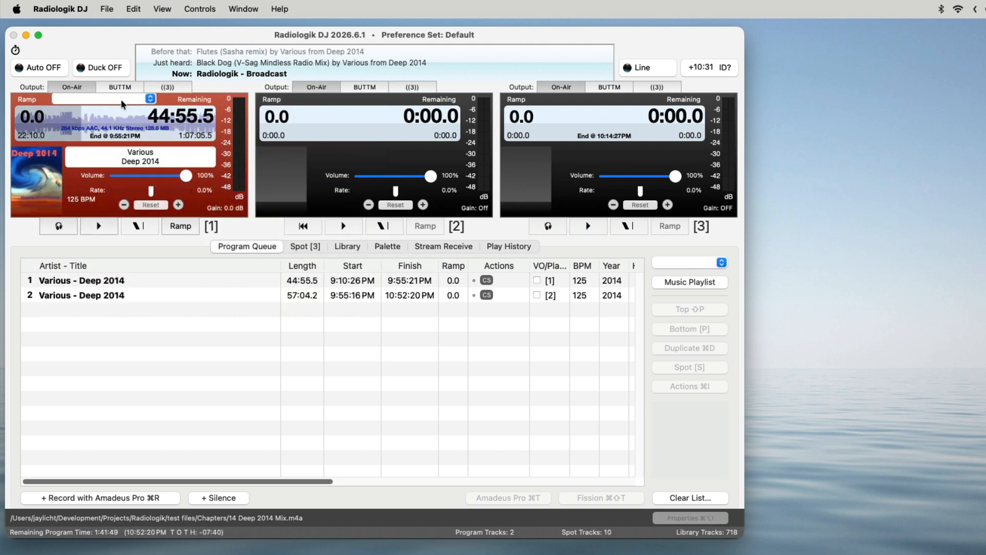
click(121, 100)
click(245, 229)
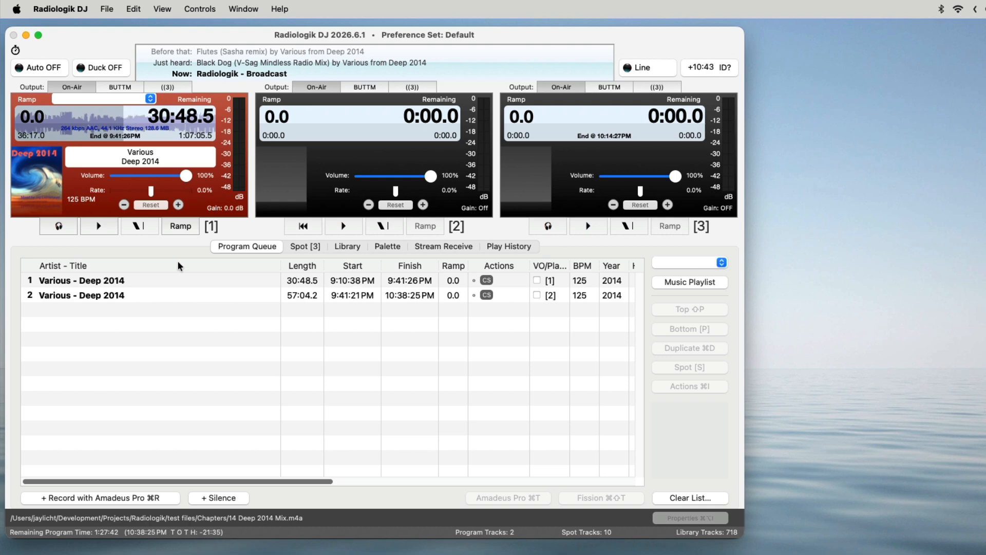
Step: Examine the cue sheet text of the first Deep 2014 track in the program queue and close it
click(174, 280)
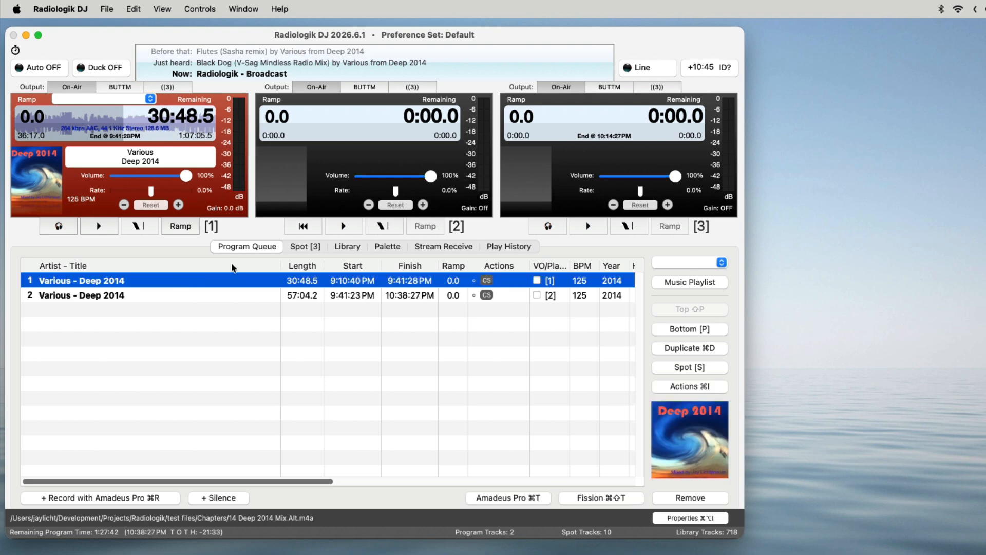
click(162, 8)
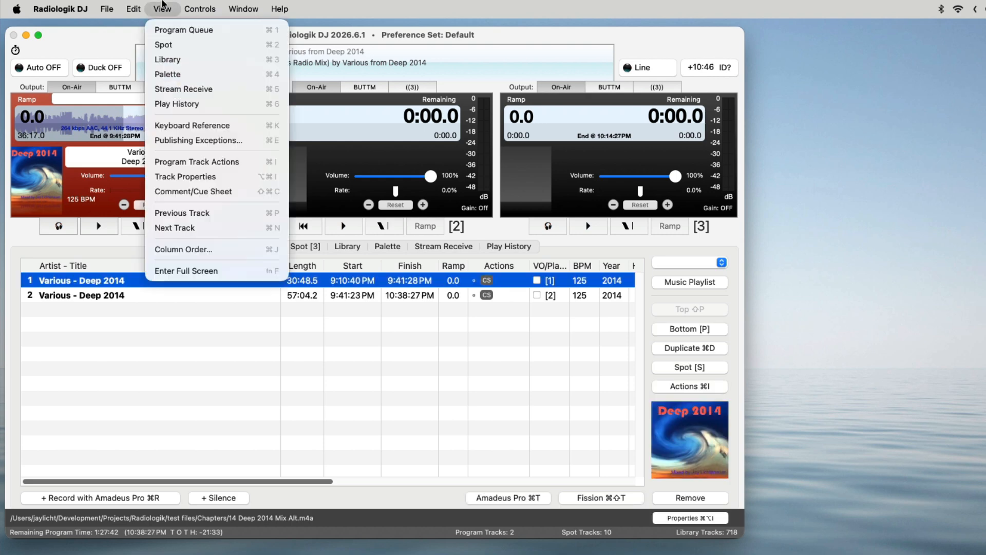
click(230, 197)
drag(399, 335, 361, 286)
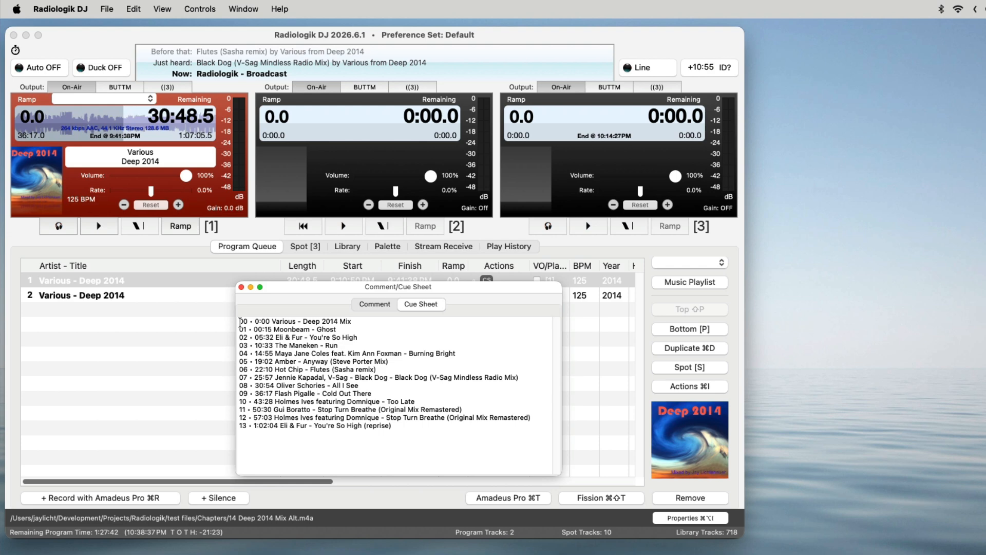
drag(240, 322, 438, 454)
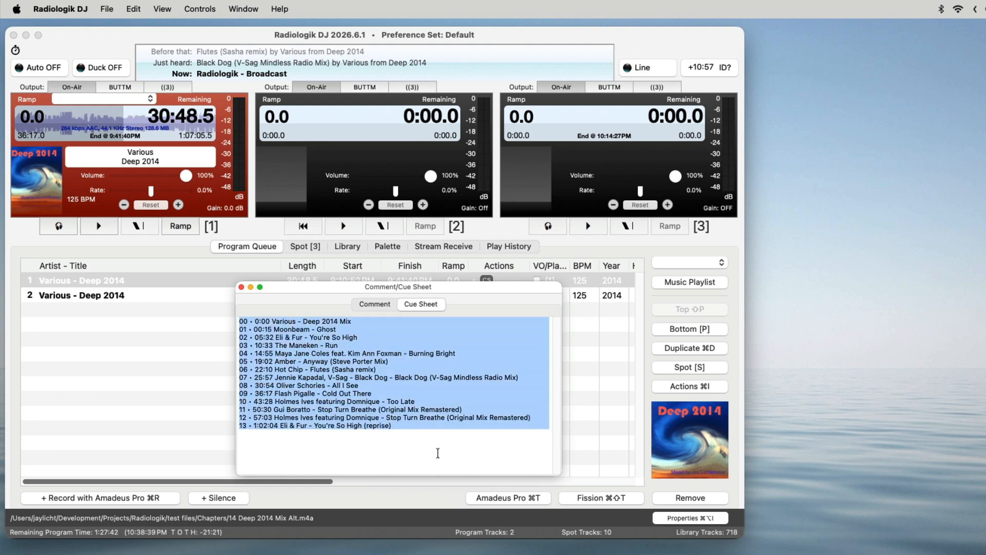
click(241, 288)
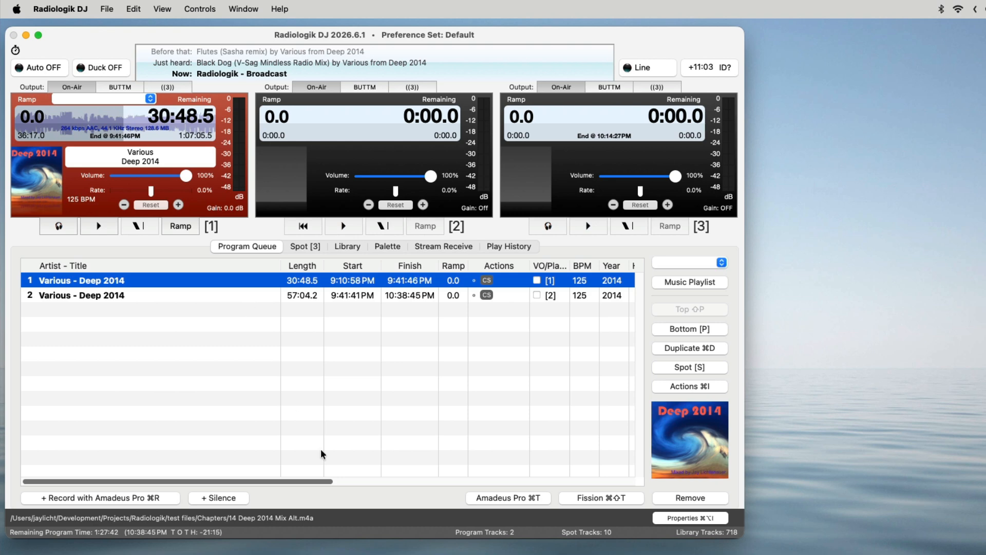
Step: Switch to Music, examine the custom lyrics of the 57:04 Deep 2014 song, and close its info without changes
click(367, 554)
click(249, 284)
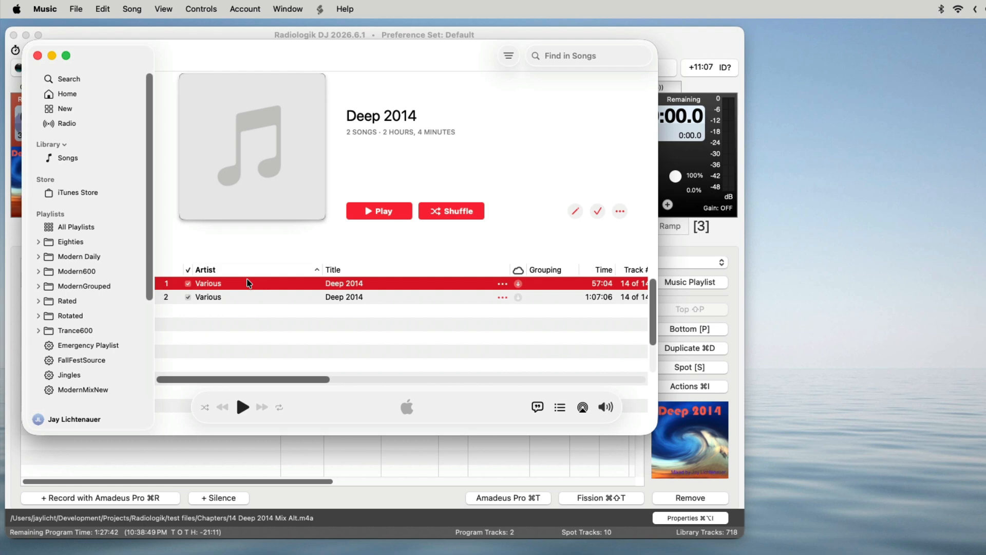
key(super+i)
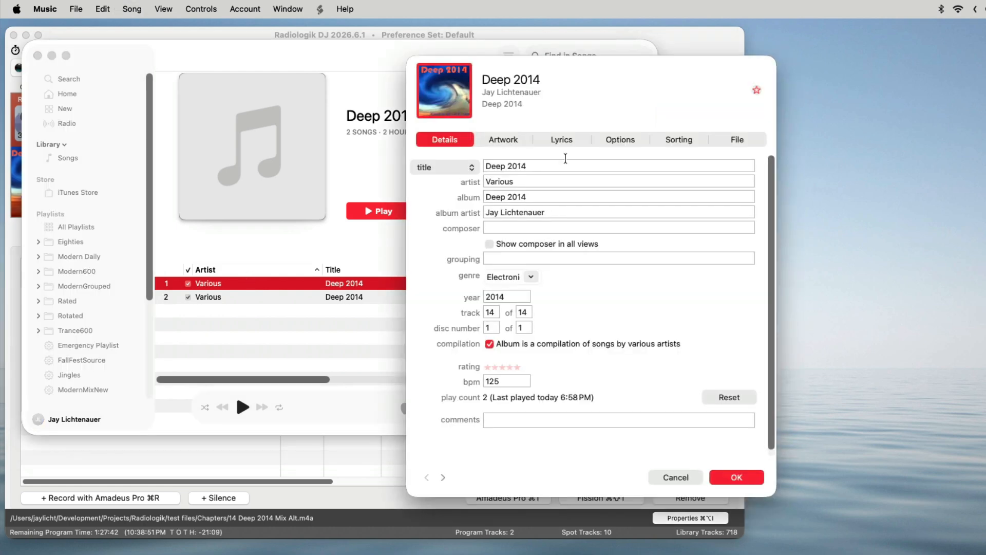
click(562, 140)
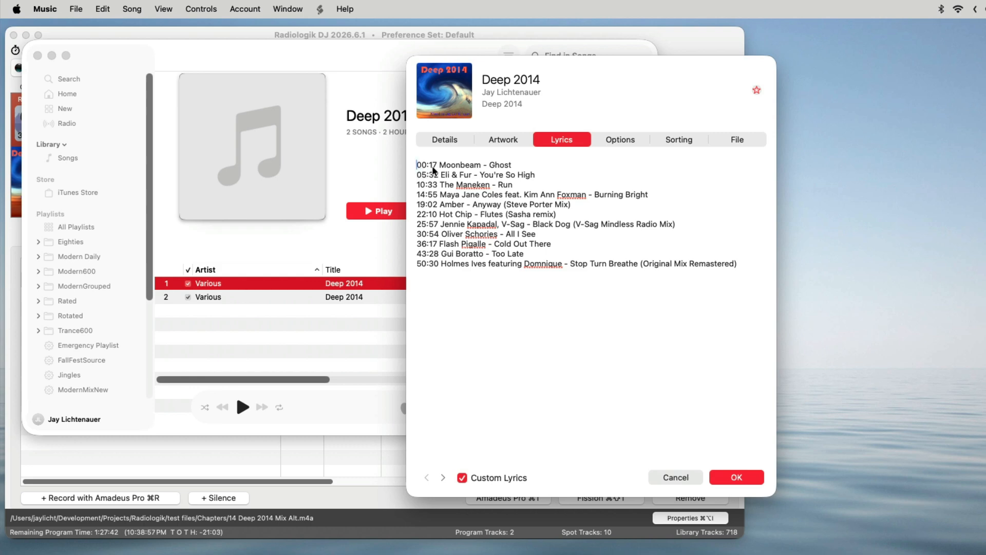
double_click(454, 165)
double_click(499, 165)
click(675, 476)
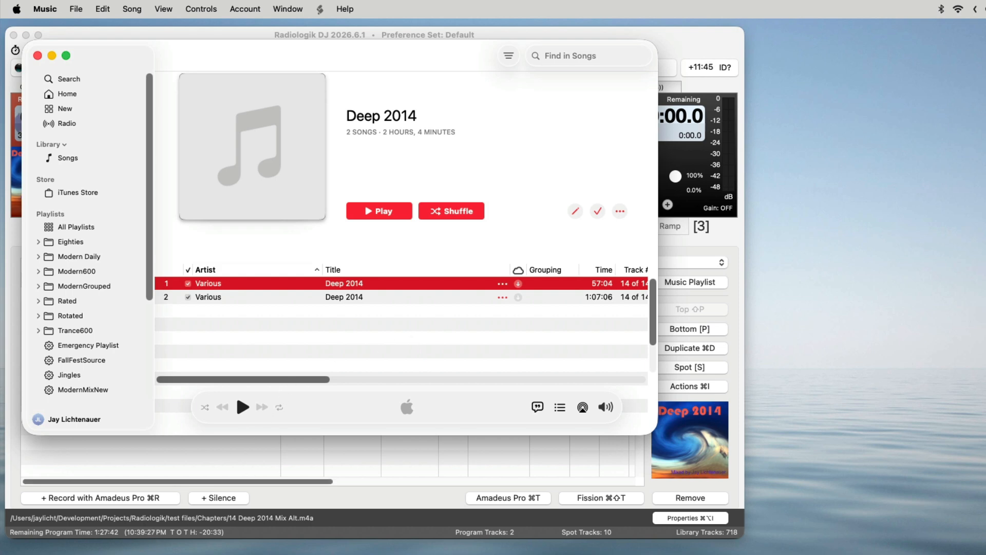
Step: Switch to Finder, open 14 Deep 2014 Mix Alt.m4a in Fission, and reposition and enlarge its window
key(super+Tab)
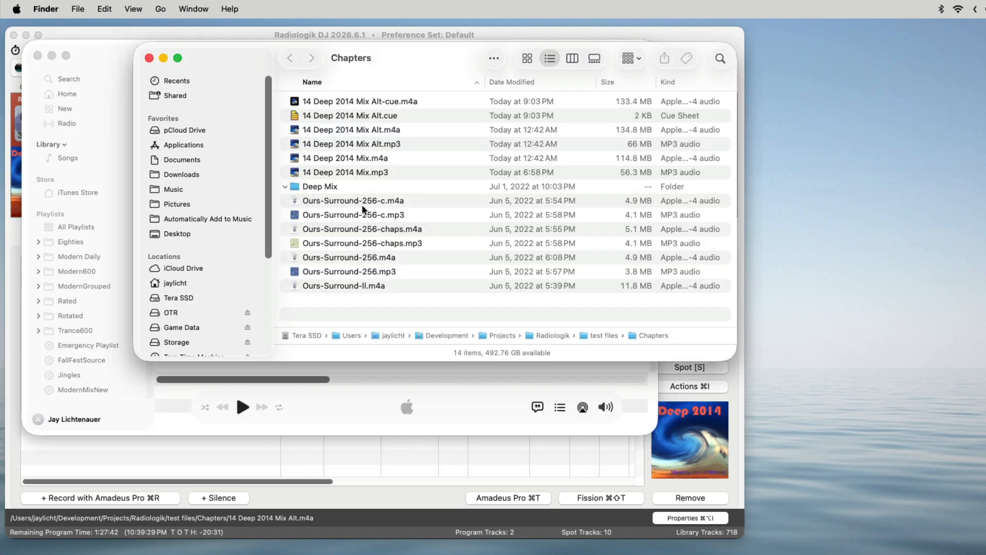
click(412, 117)
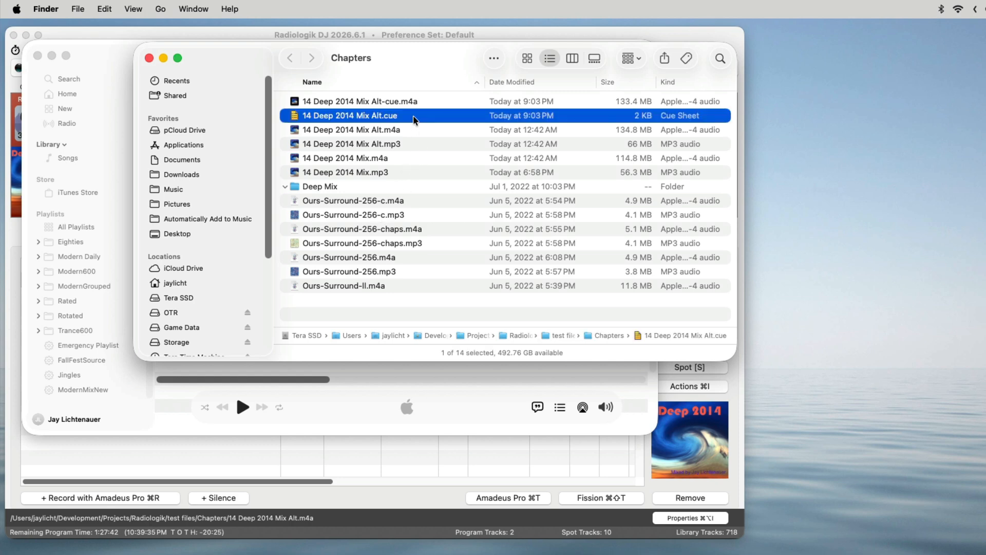
click(407, 129)
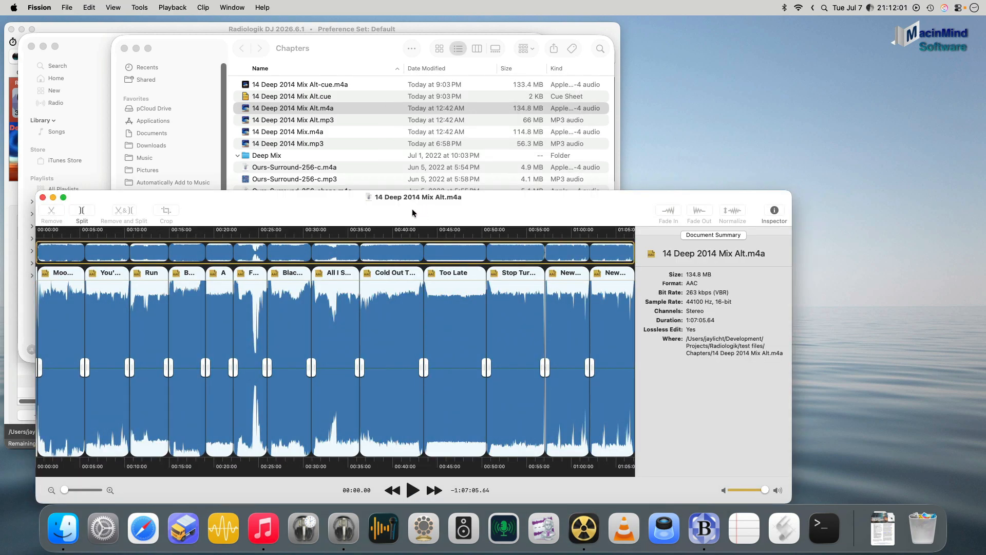
drag(412, 212, 385, 54)
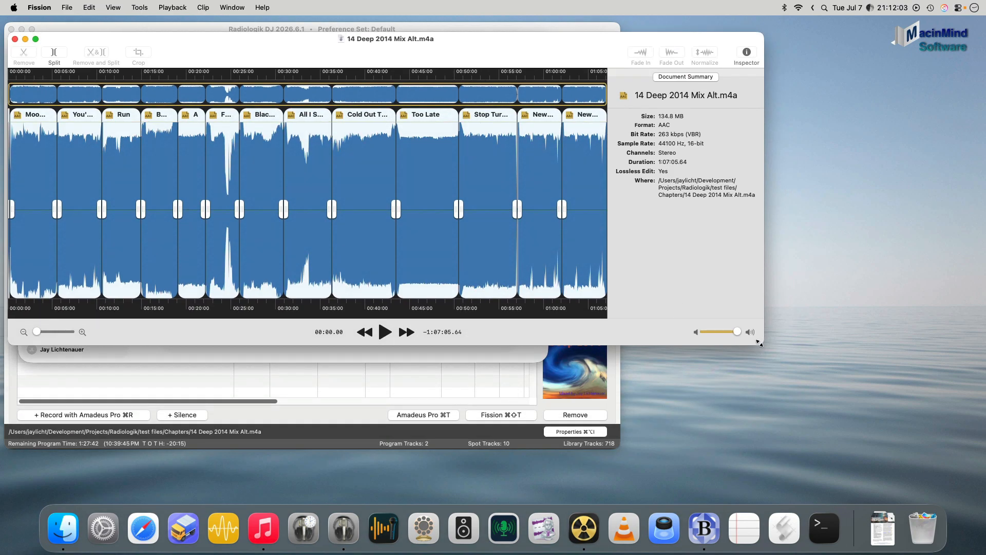
drag(759, 343, 928, 400)
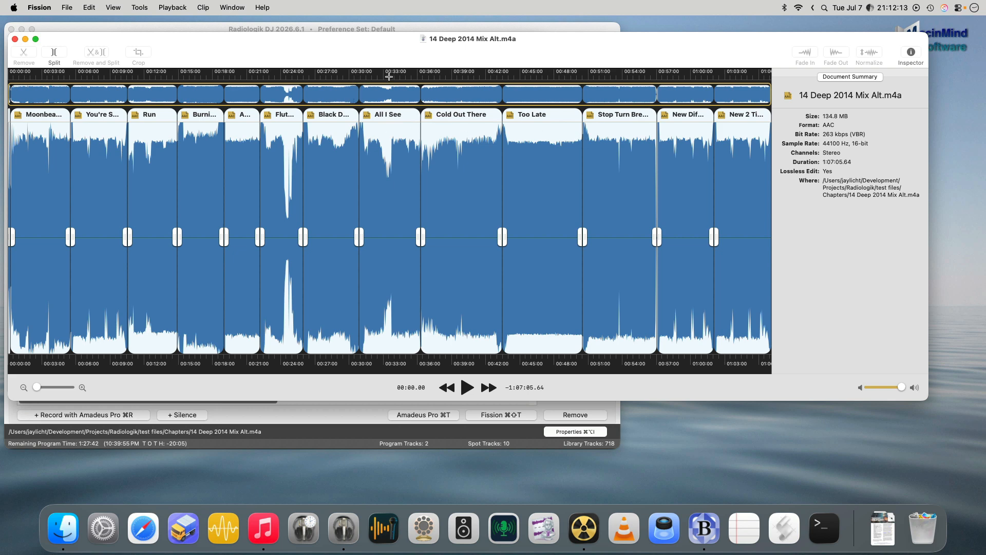
Step: Split the All I See clip at about 33:31
click(389, 74)
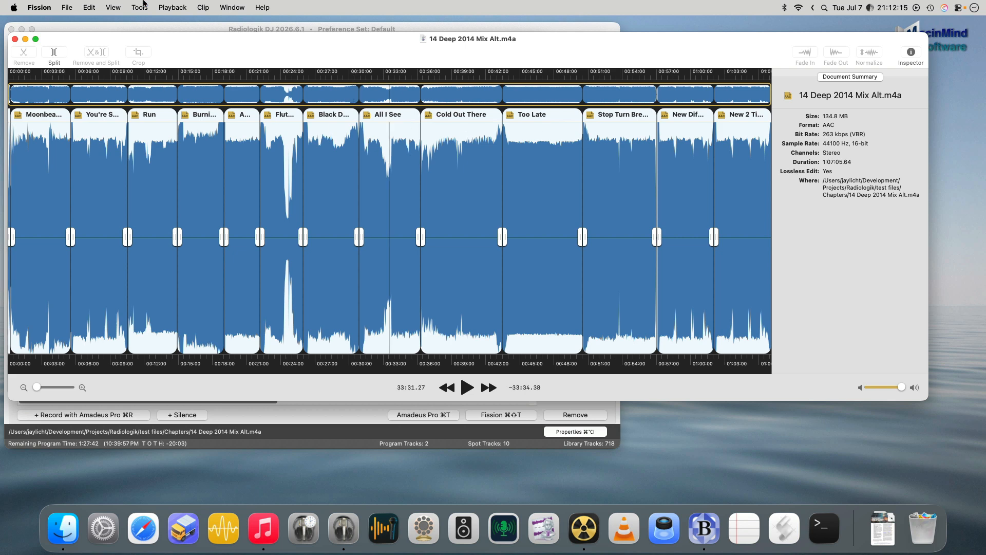
click(139, 7)
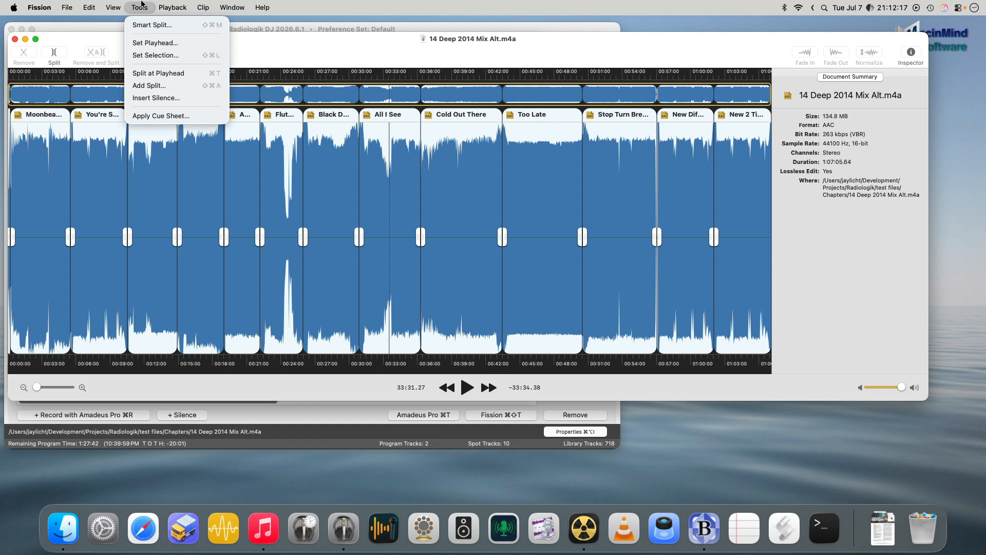
click(173, 80)
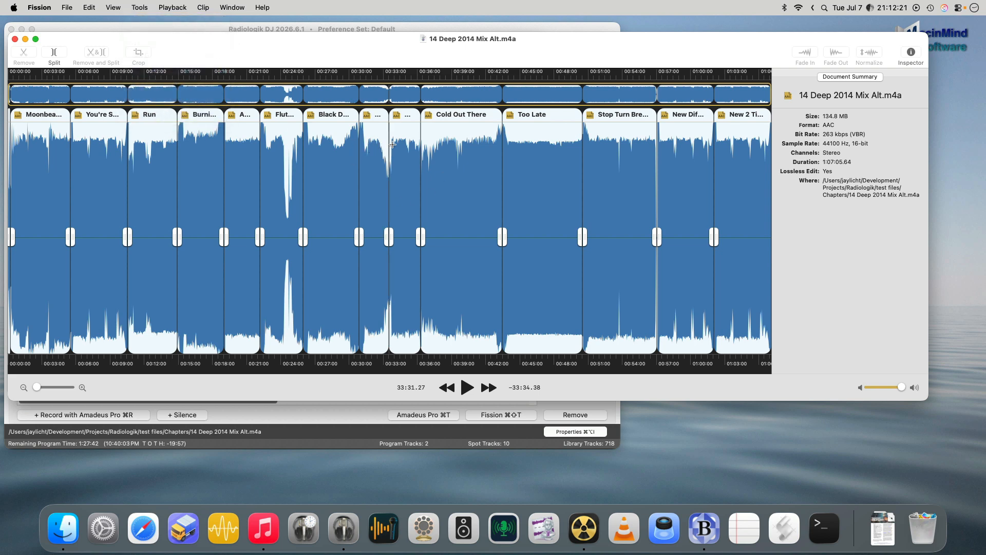
Step: Review the tags of the Moonbeam - Ghost, You're So High and Burning Bright clips, and close the document without saving
click(35, 116)
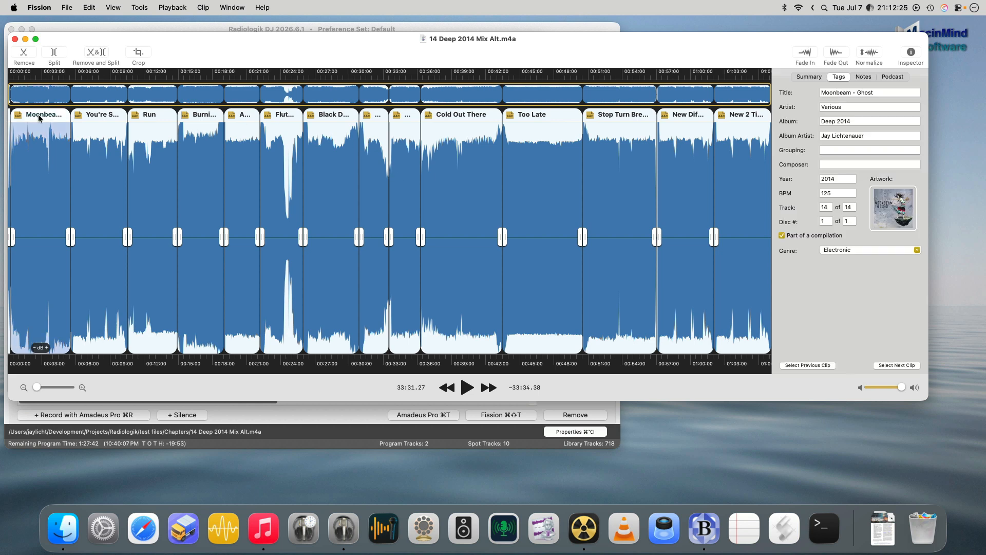
click(92, 121)
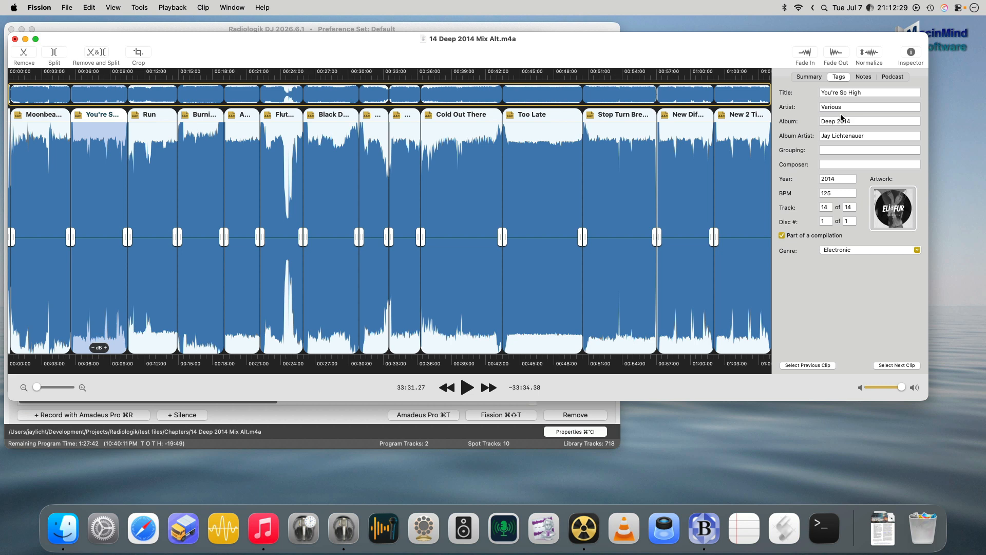
click(198, 125)
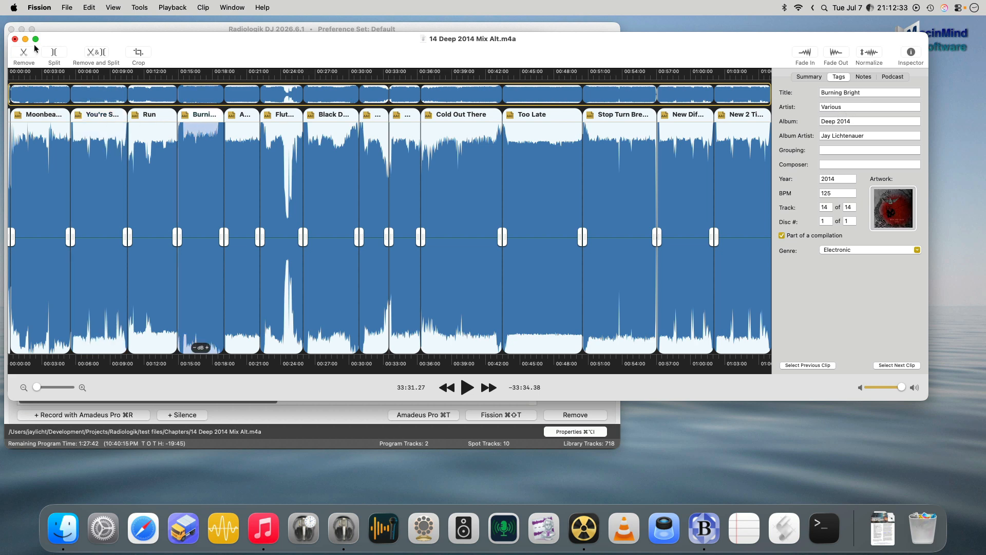
click(15, 39)
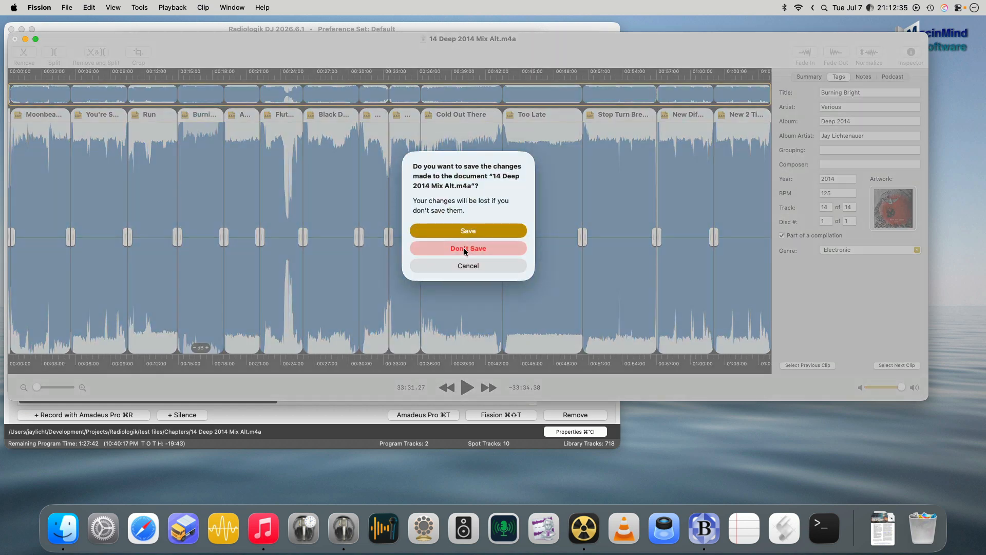
click(465, 249)
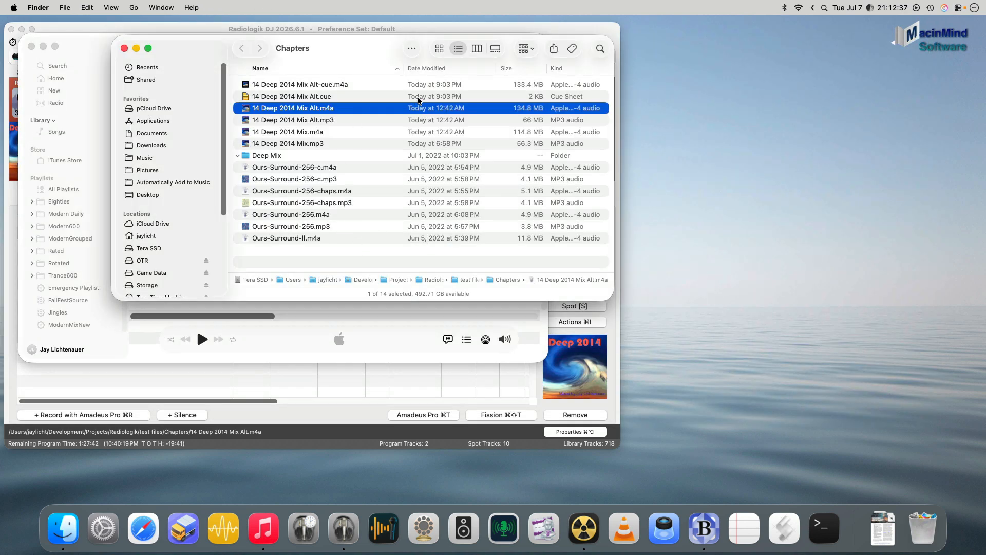
Step: Open 14 Deep 2014 Mix Alt.cue from the Chapters folder in Fission and review the clip tags from You're So High through Black Dog
click(418, 97)
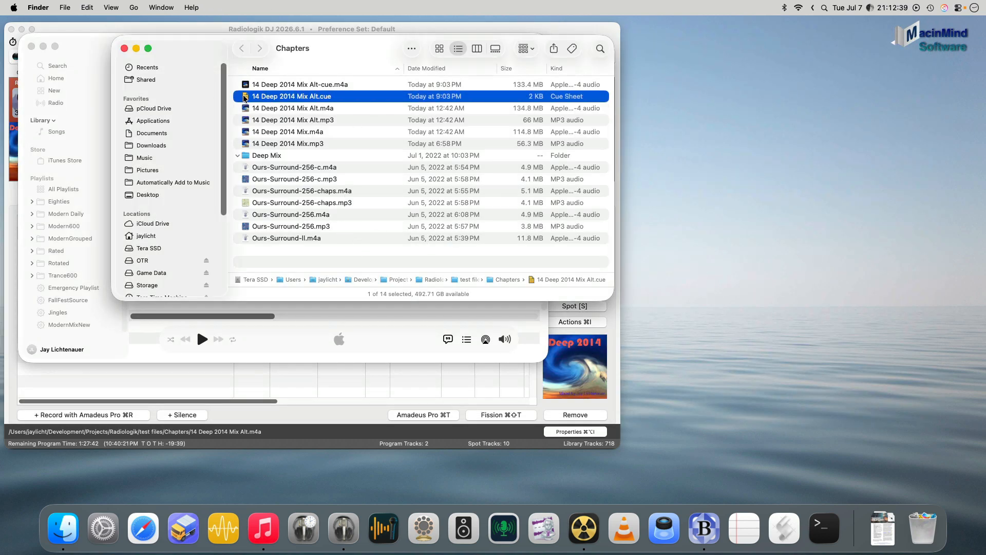
drag(245, 98, 592, 529)
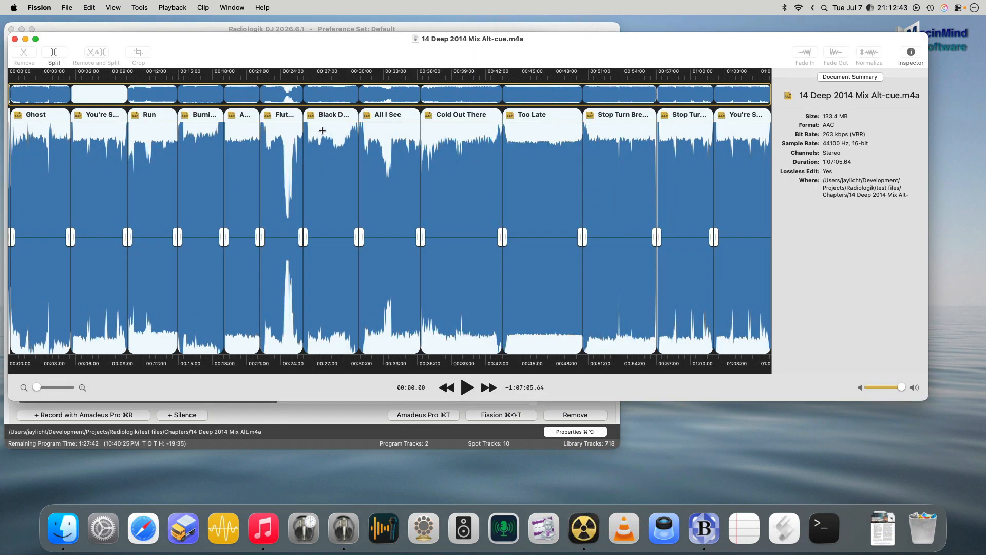
click(104, 119)
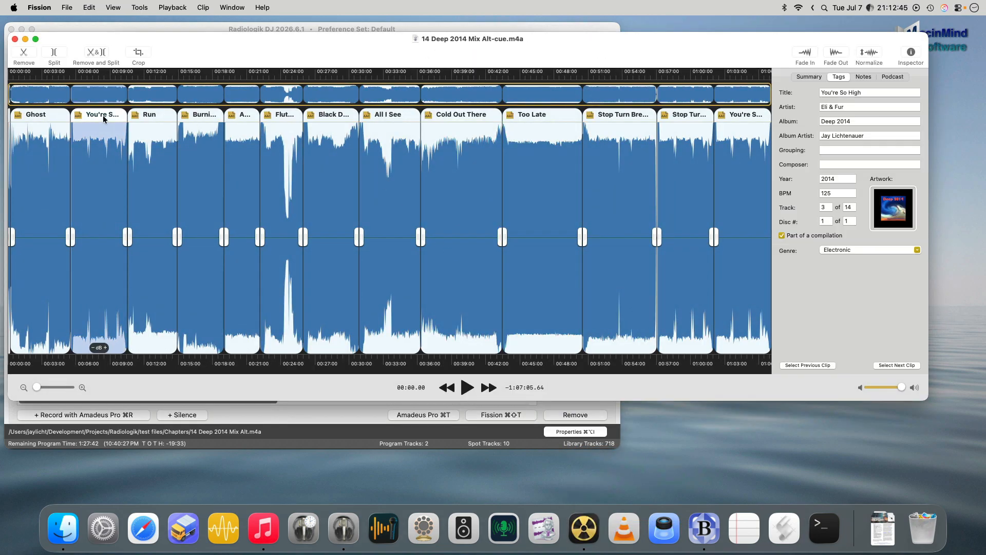
click(146, 118)
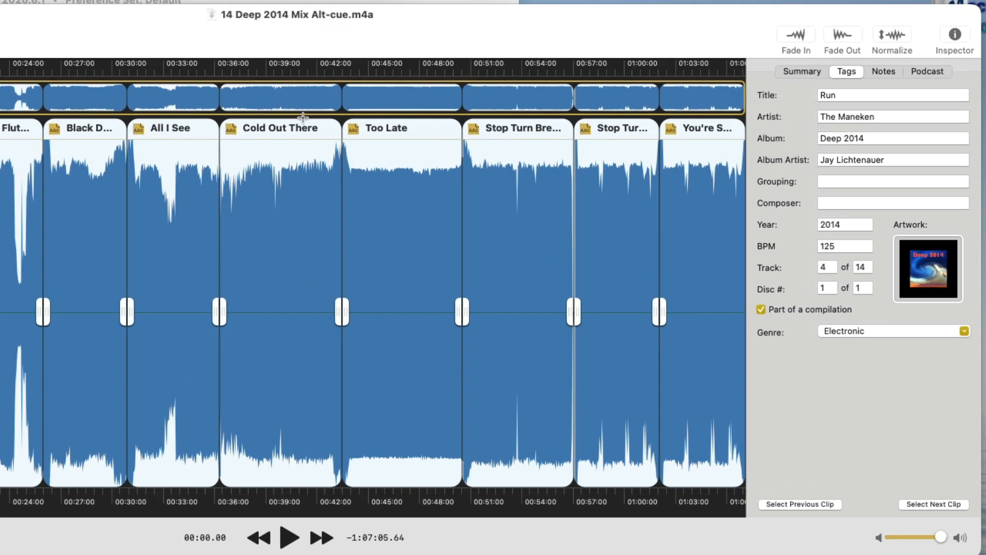
click(0, 128)
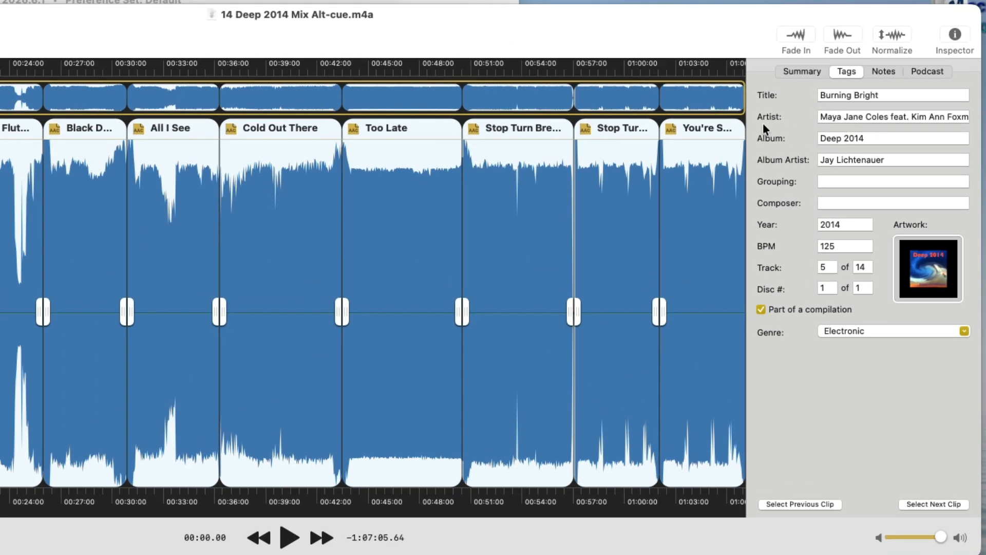
click(0, 128)
click(17, 125)
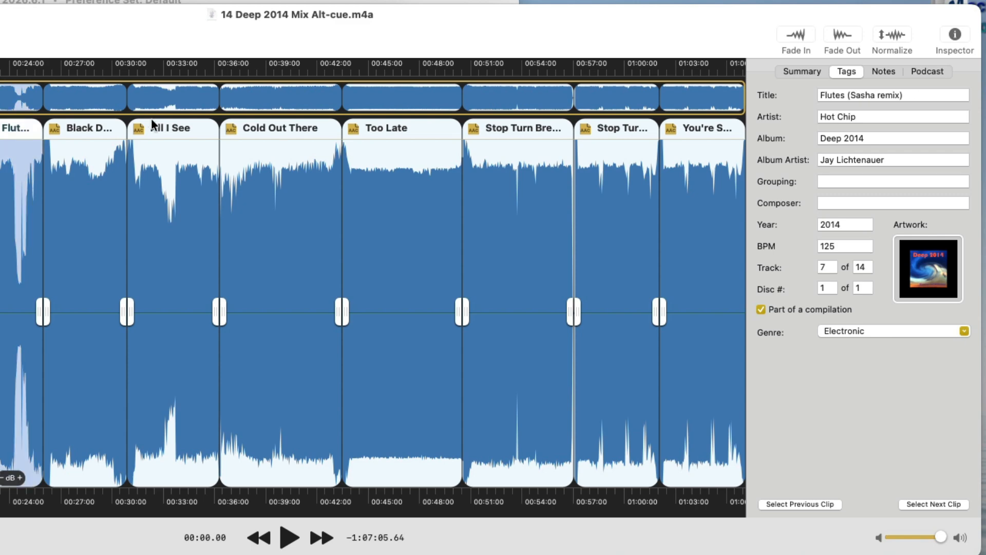
click(86, 128)
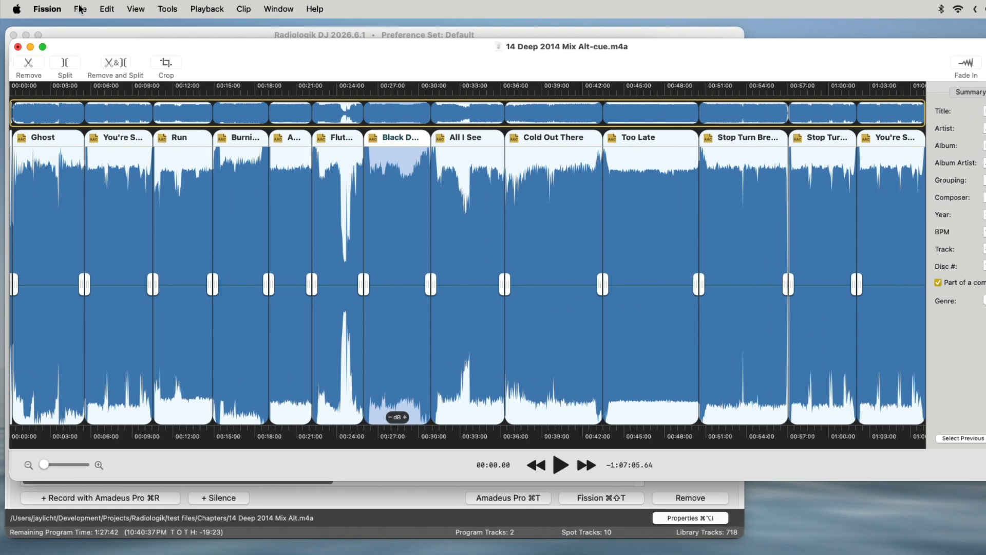
Step: Bring up the Save Cue Sheet dialog for the mix, cancel it, and quit Fission without saving the changes
click(80, 9)
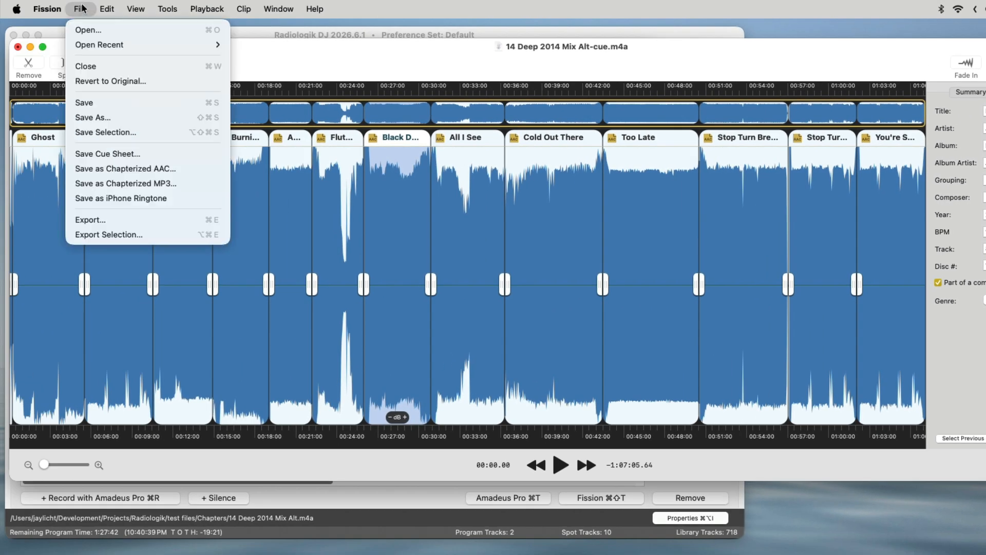
click(131, 157)
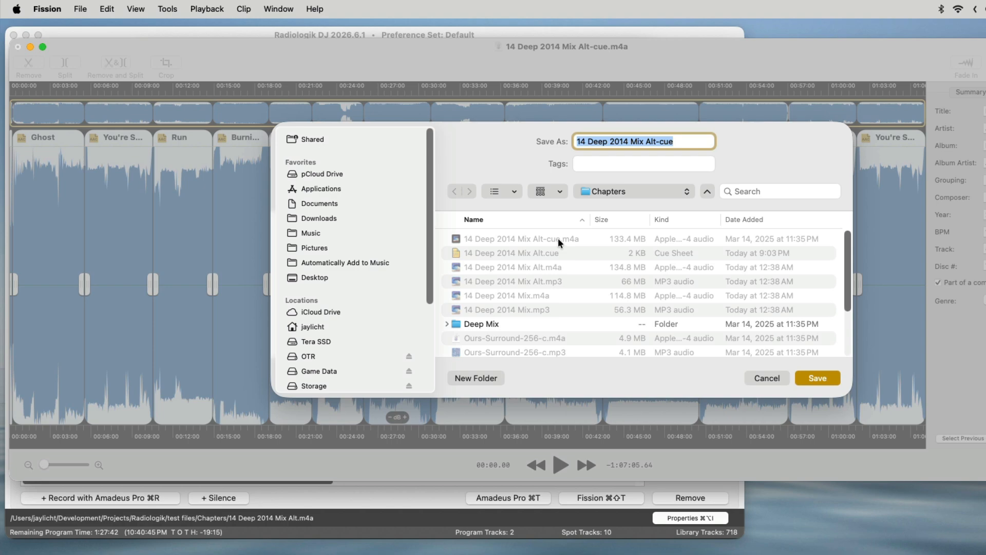
click(761, 375)
key(super+q)
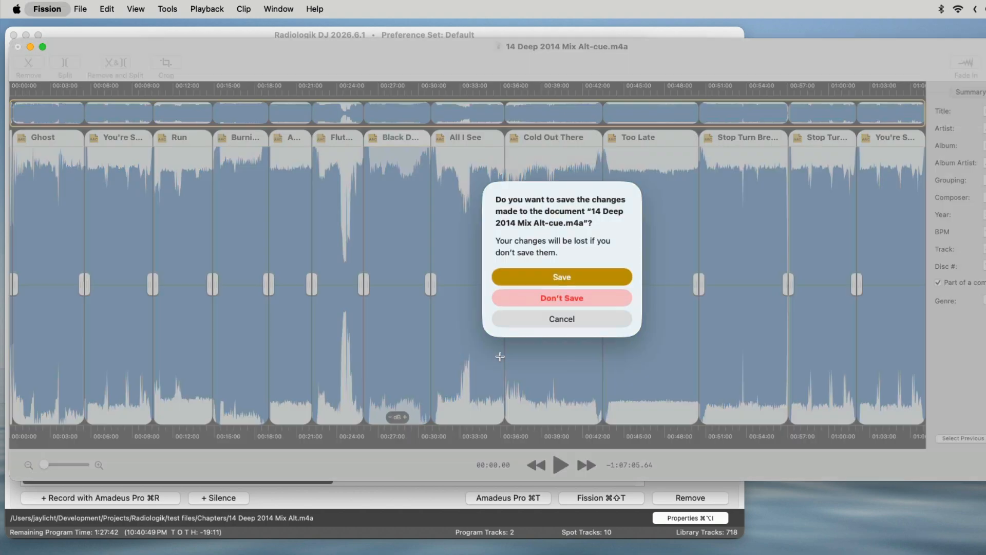
click(564, 302)
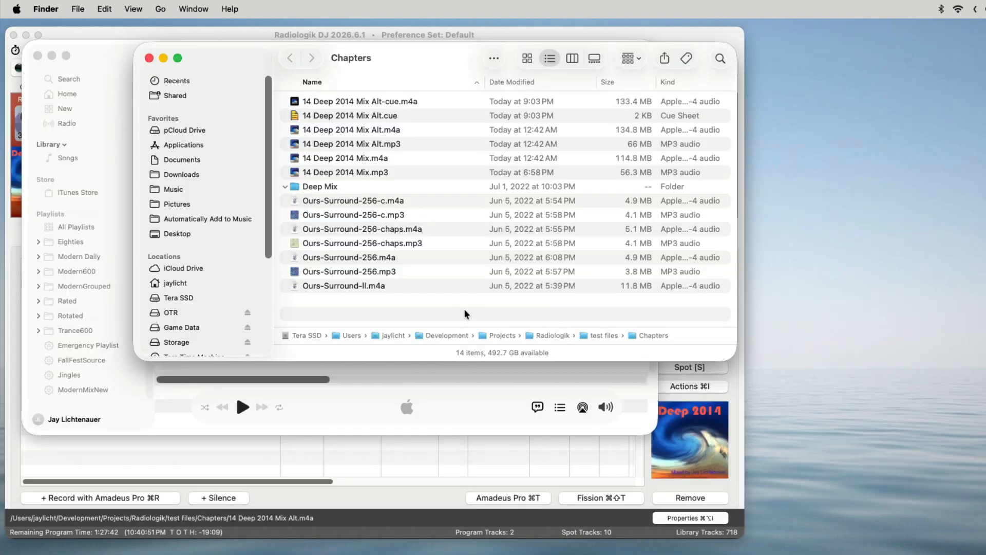
Step: Compare the file name of 14 Deep 2014 Mix Alt.cue with the matching .m4a and .mp3 files in the Chapters folder
click(399, 115)
shift+click(401, 128)
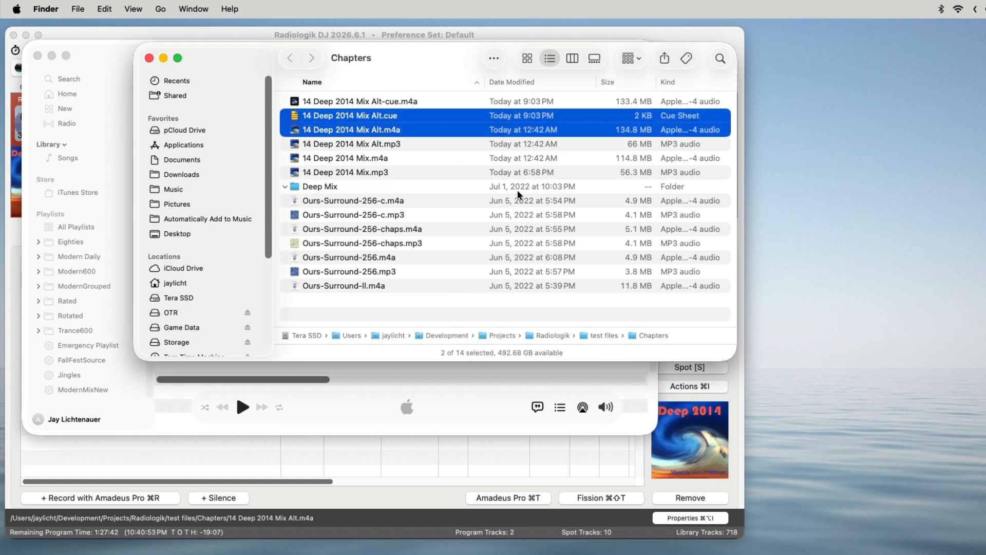
click(422, 144)
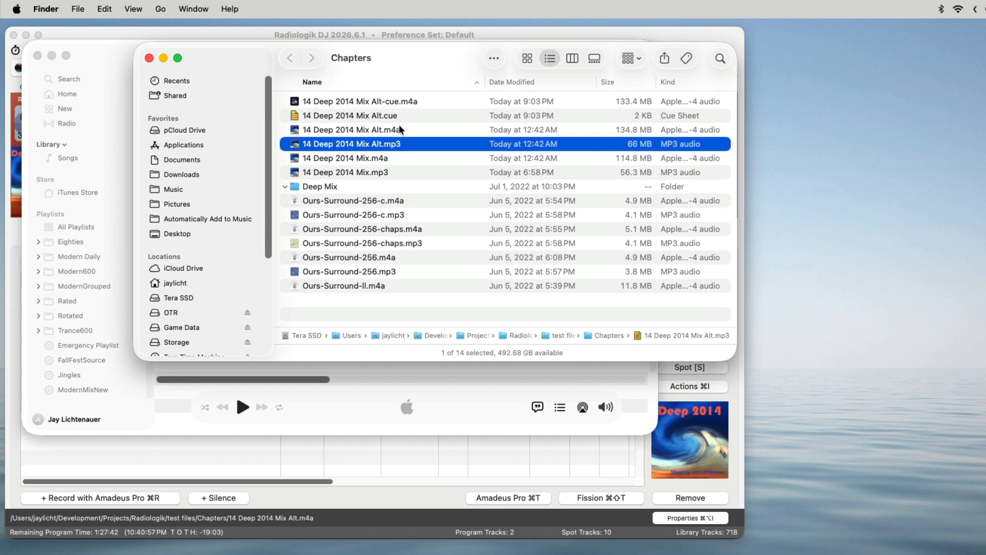
click(410, 148)
click(400, 115)
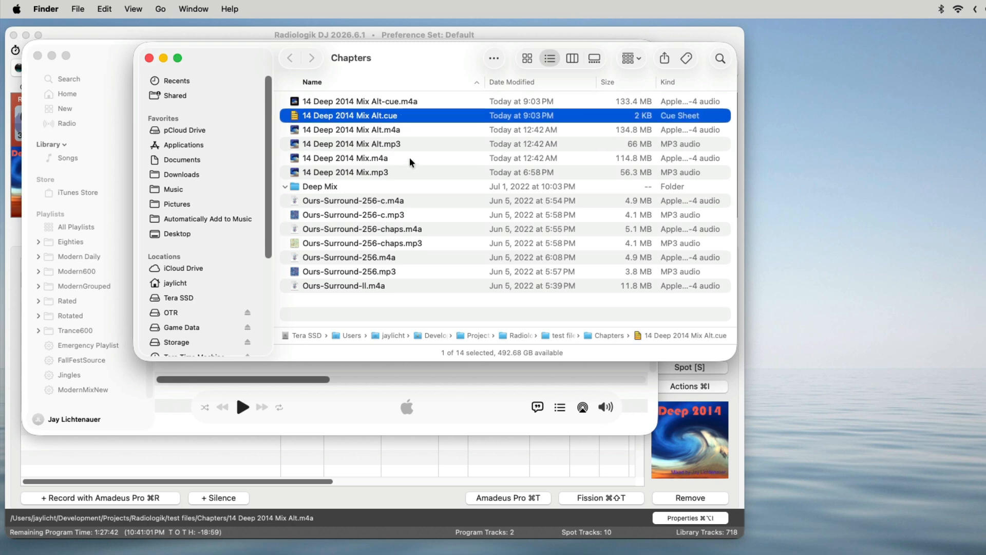
Step: Switch to Radiologik DJ, return player 1 to the start of the Deep 2014 mix, and start playback
click(426, 454)
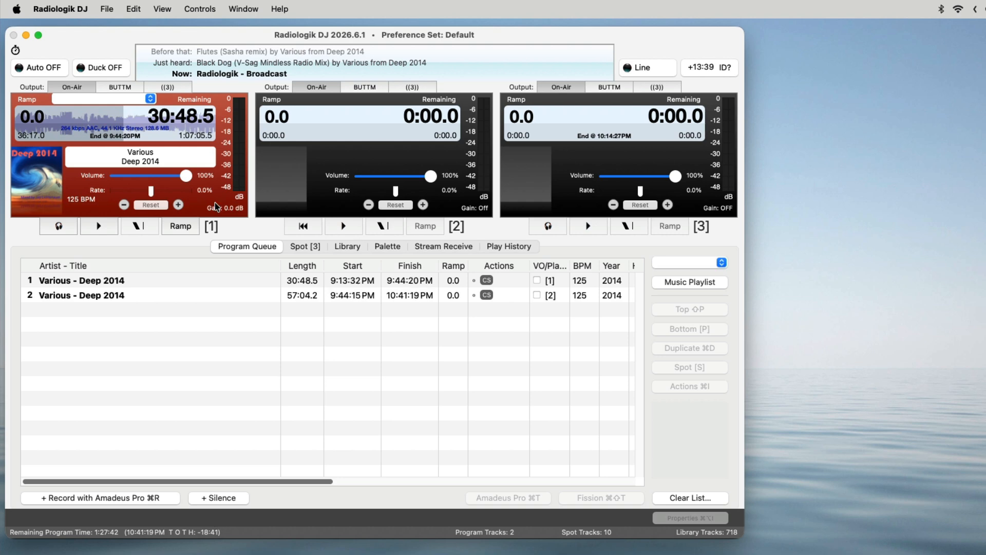
click(119, 98)
click(118, 97)
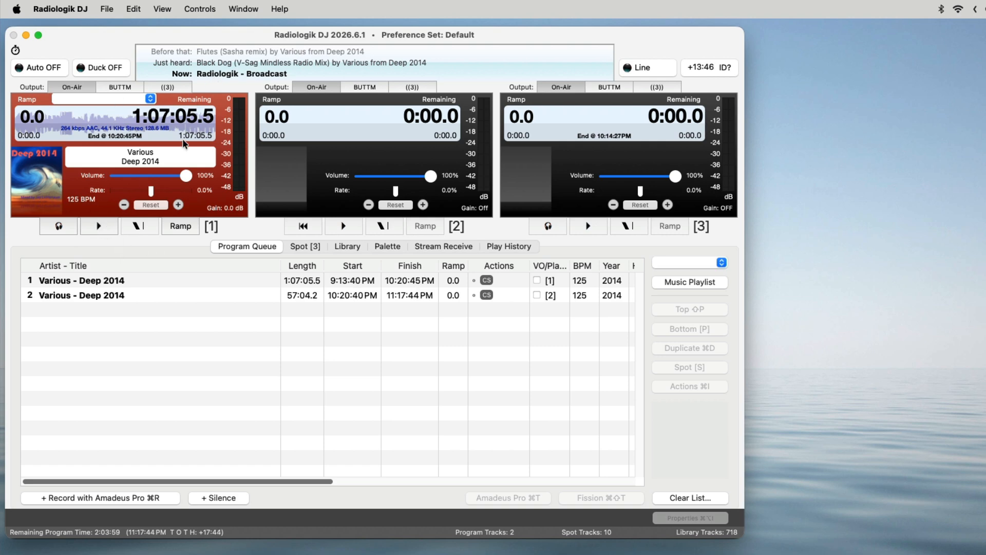
click(99, 226)
Step: Jump player 1 to chapter 04 The Maneken - Run and on to chapter 07 Hot Chip - Flutes (Sasha remix), and fade it out
click(135, 100)
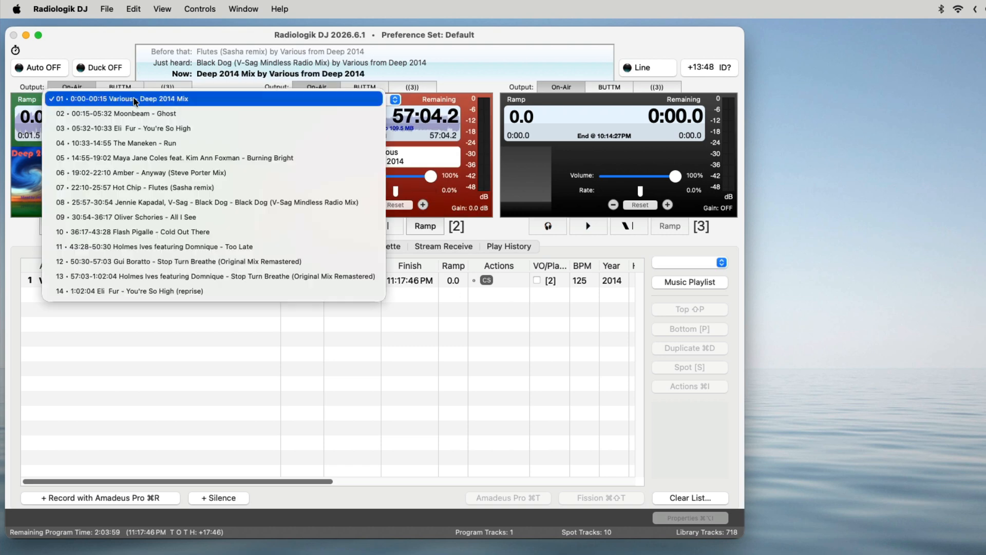
click(131, 138)
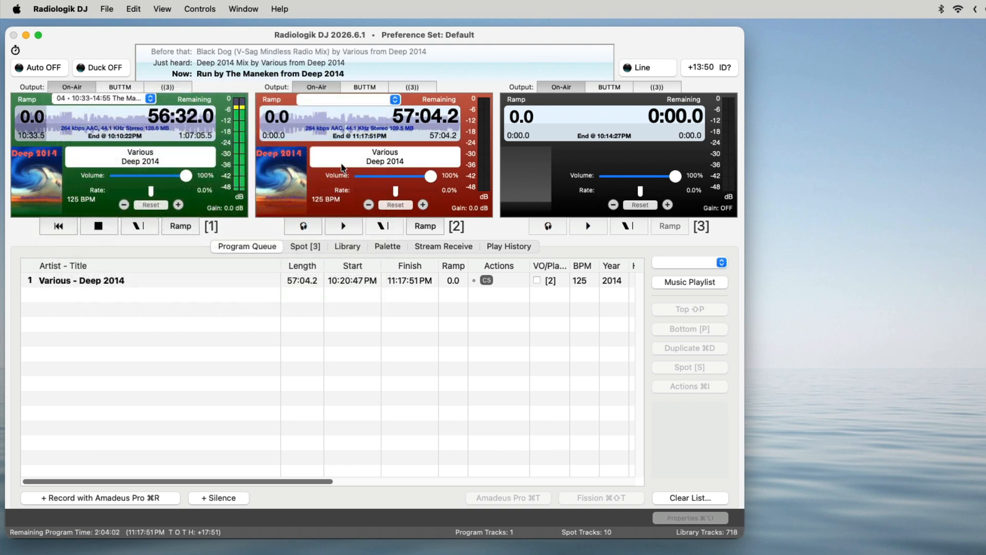
click(137, 98)
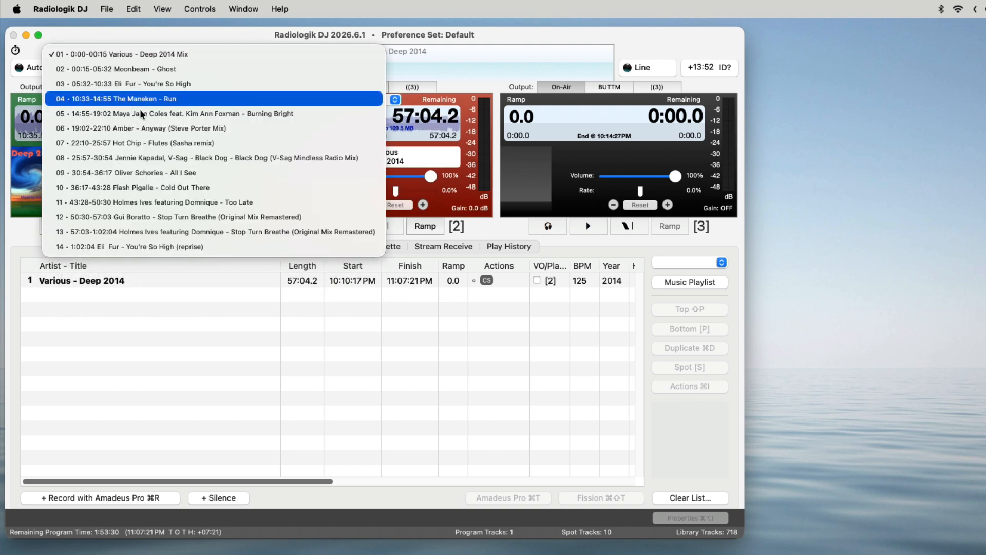
click(200, 177)
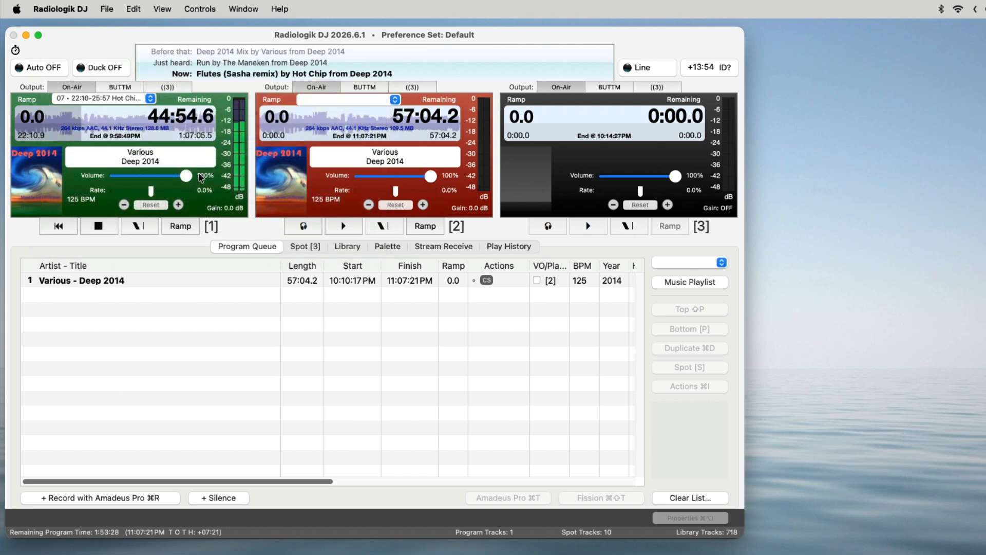
click(140, 226)
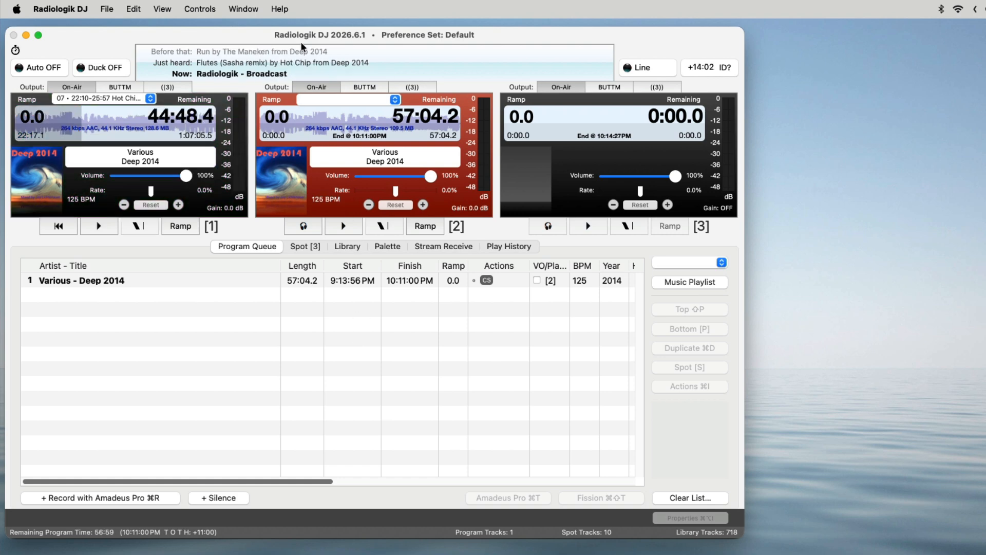
Step: Open the Radiologik DJ Help manual and read the Cue Sheets section on the lyrics tag and .cue formats
click(284, 10)
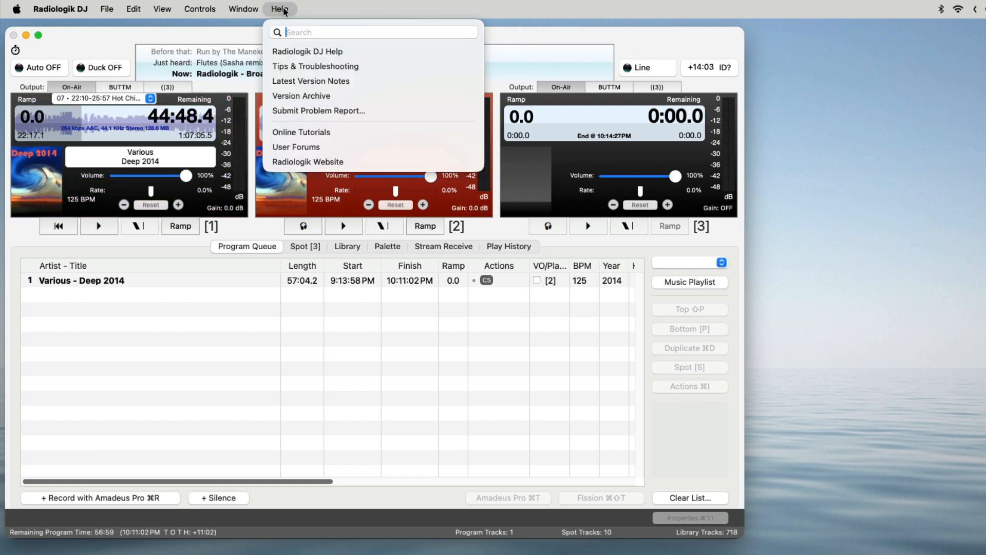
click(313, 52)
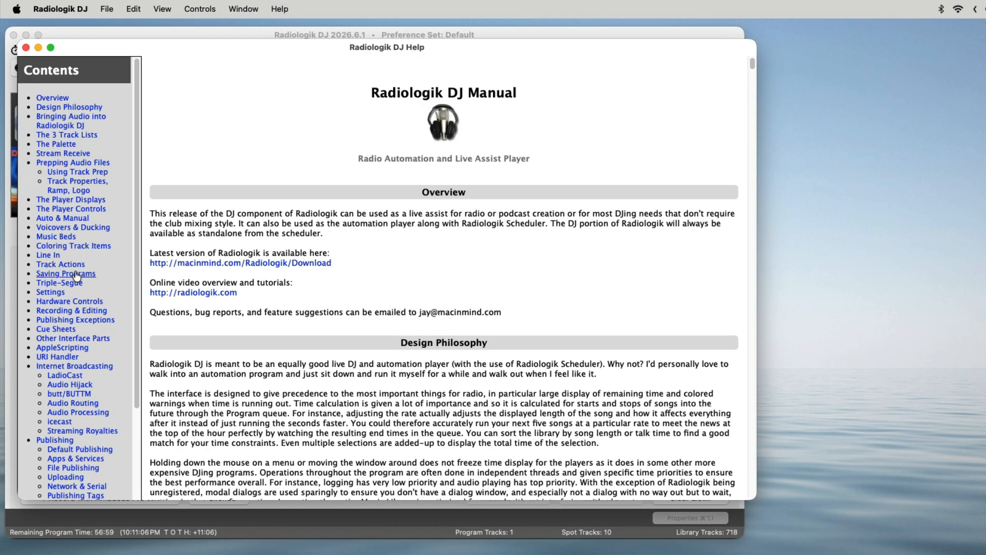
click(71, 329)
scroll(518, 276, down, 2)
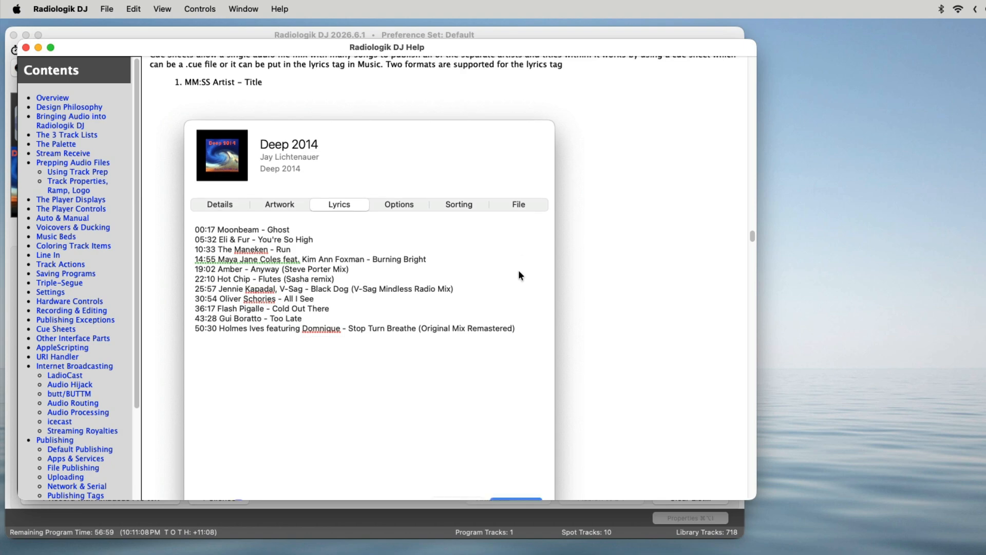
scroll(519, 276, down, 15)
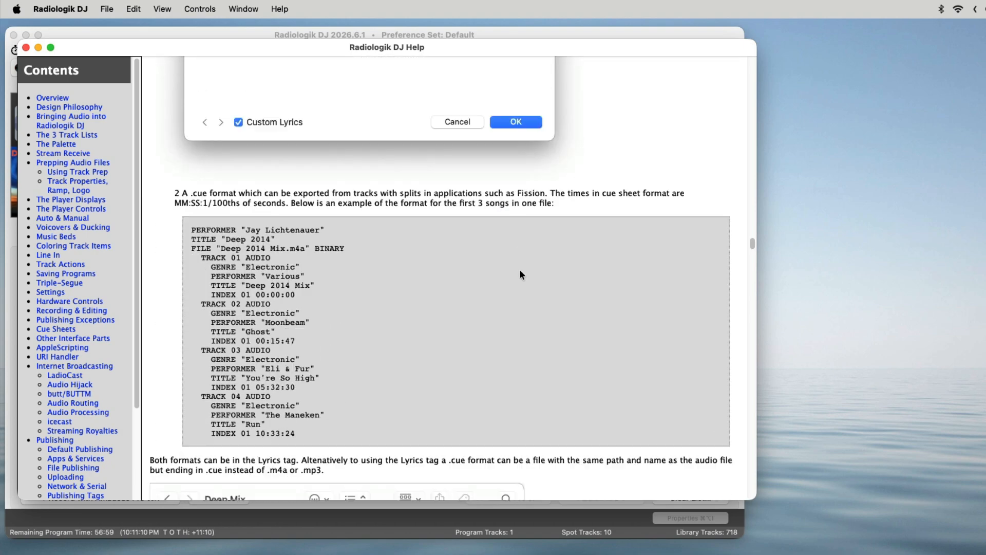